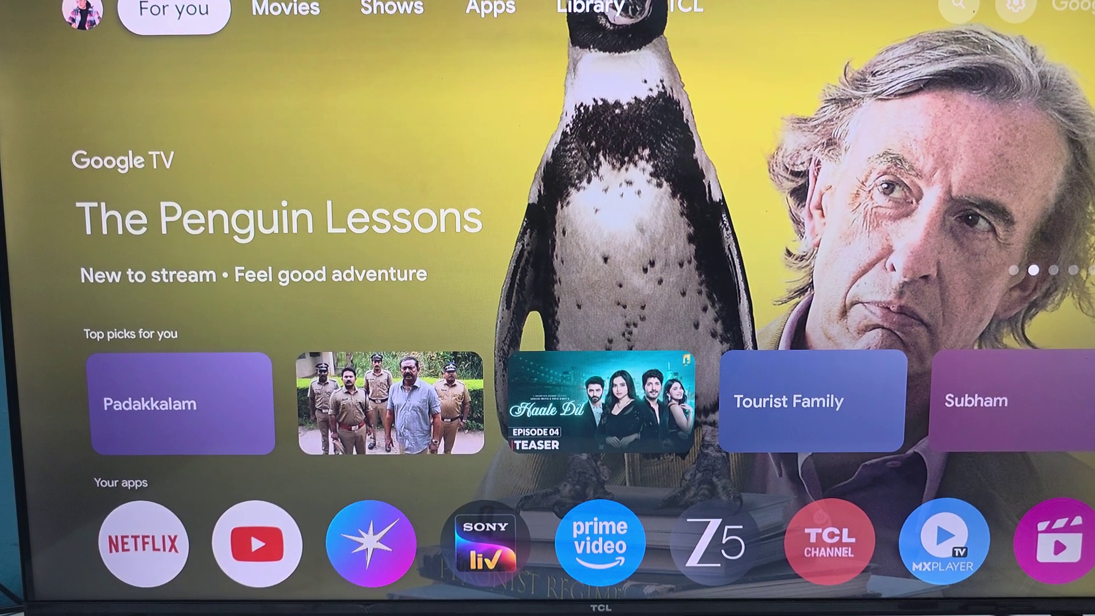
Step: Move from the For you tab across the top tabs to the Apps section
key(Left)
key(Right)
key(Down)
key(Down)
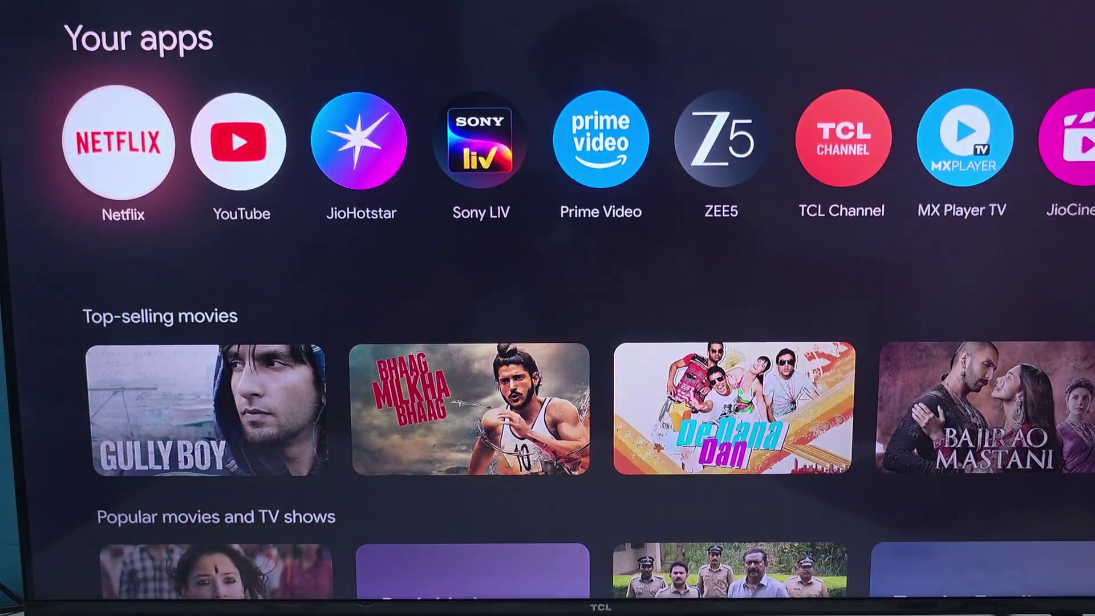
key(Up)
key(Up)
key(Up)
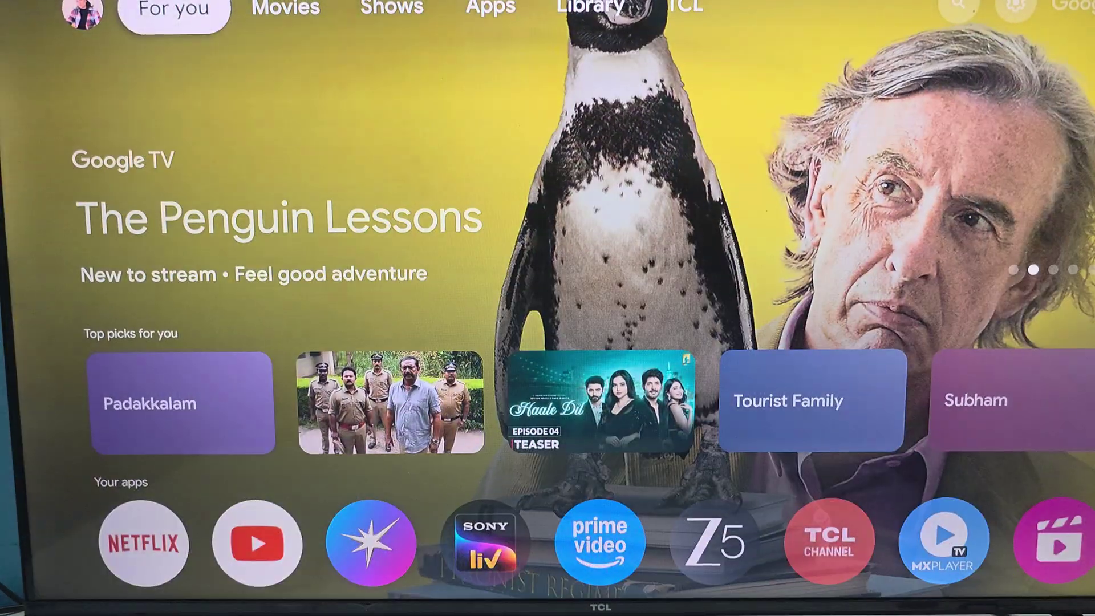
key(Right)
key(Right)
key(Right)
Step: Search apps and games for 'downloader' and launch Downloader by AFTVnews
key(Down)
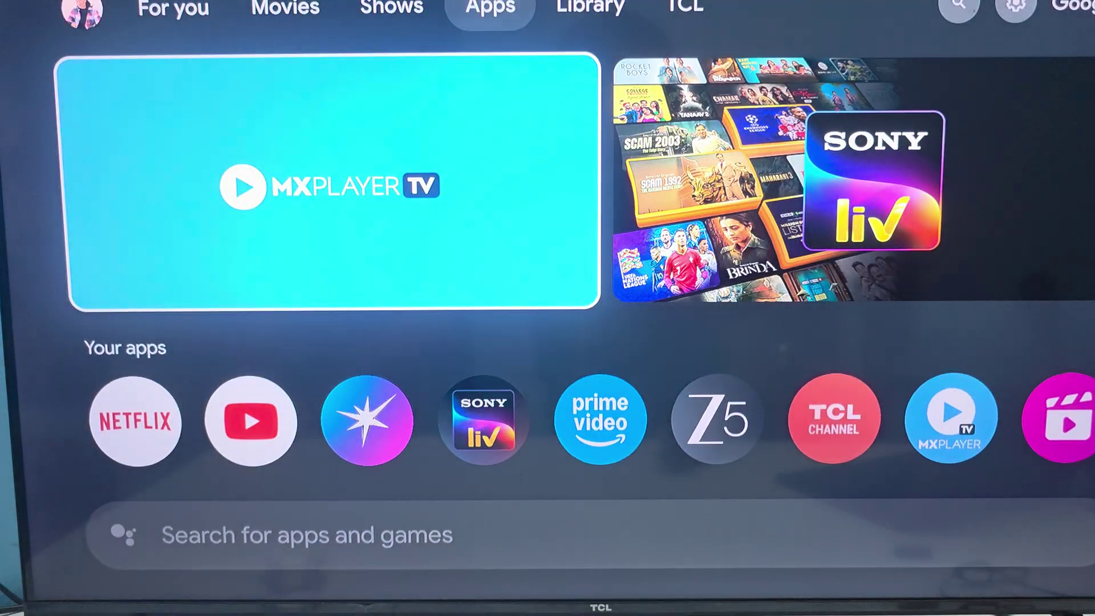
key(Down)
key(Down)
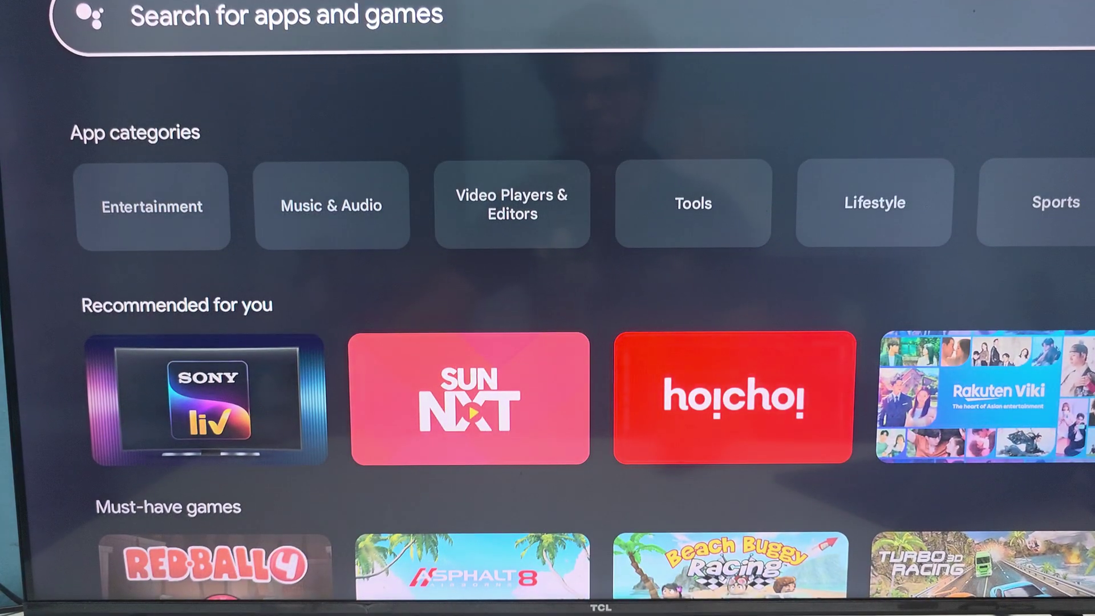
key(Return)
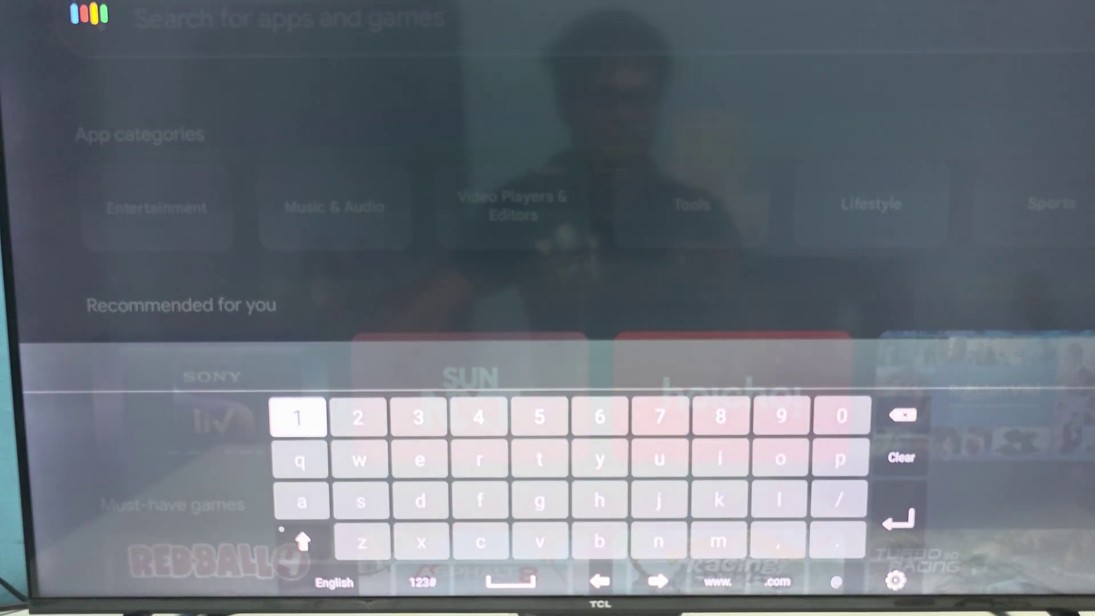
text(downloader)
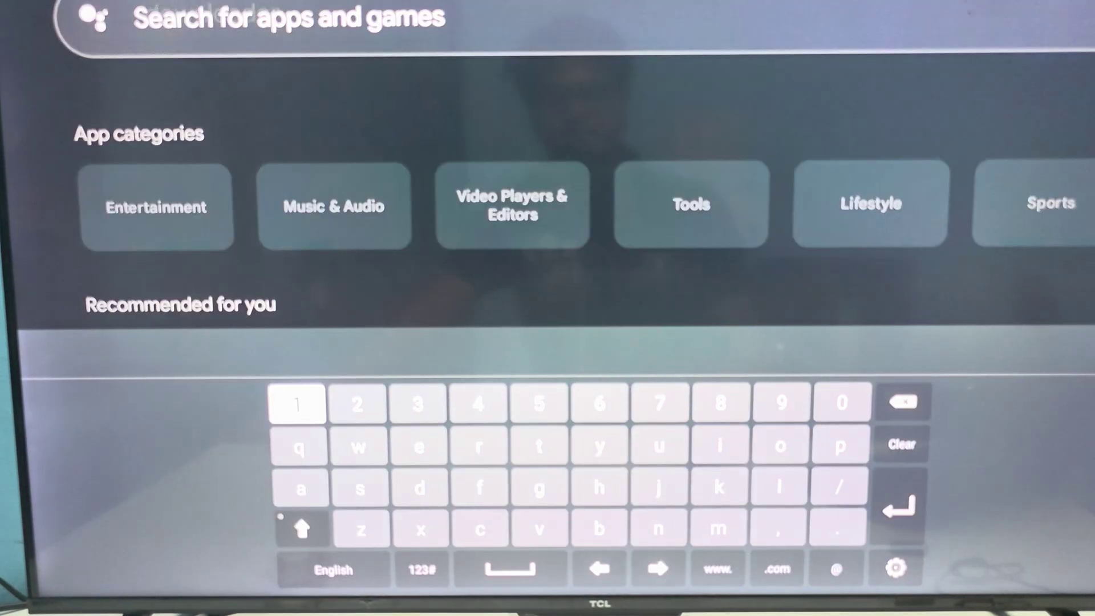
key(Return)
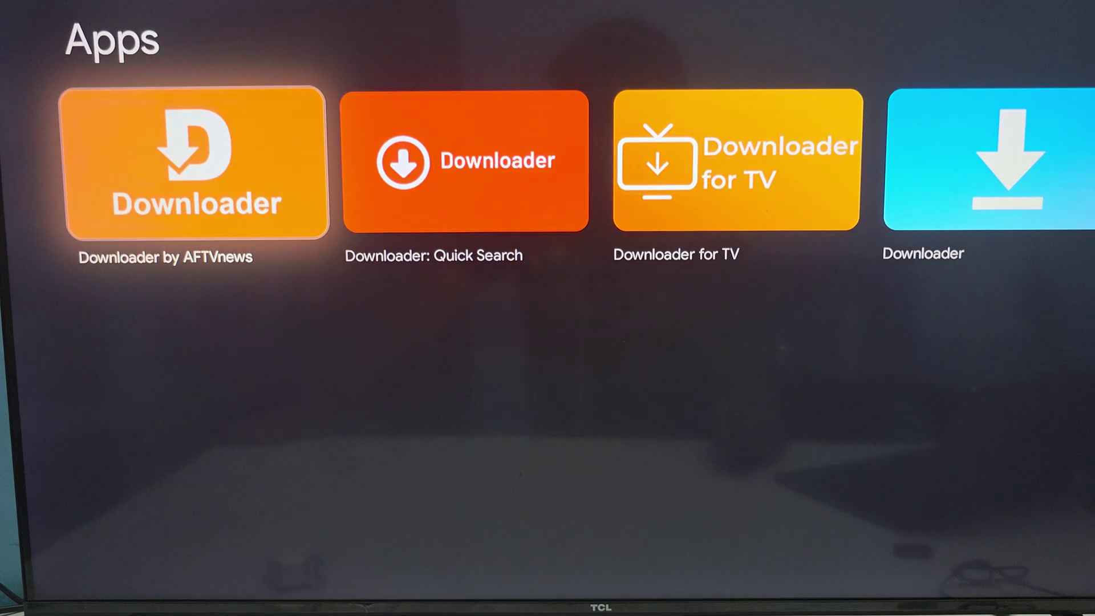
key(Return)
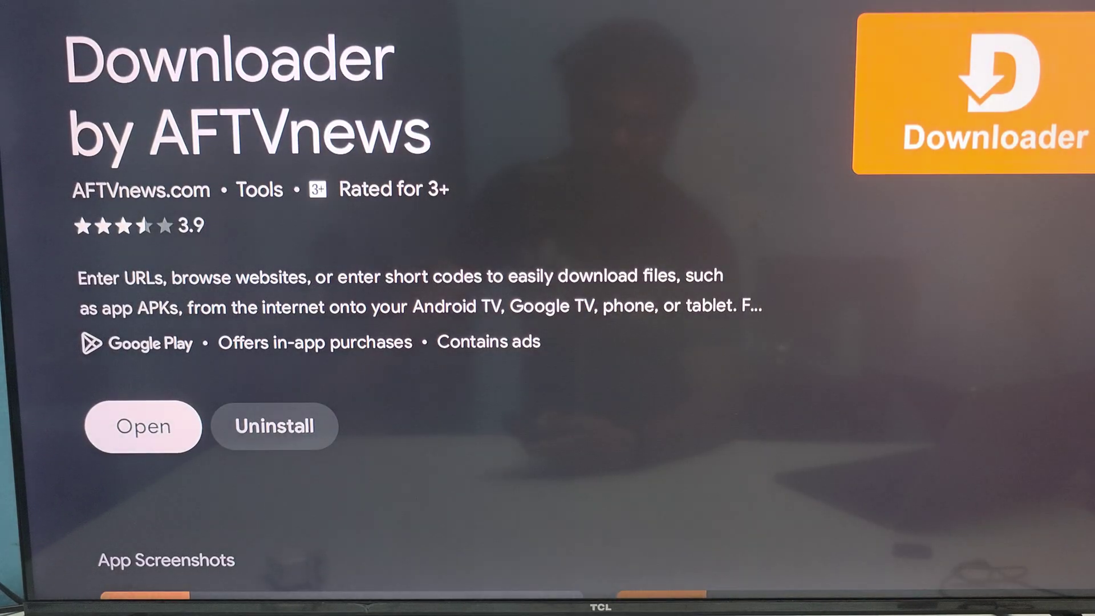
key(Return)
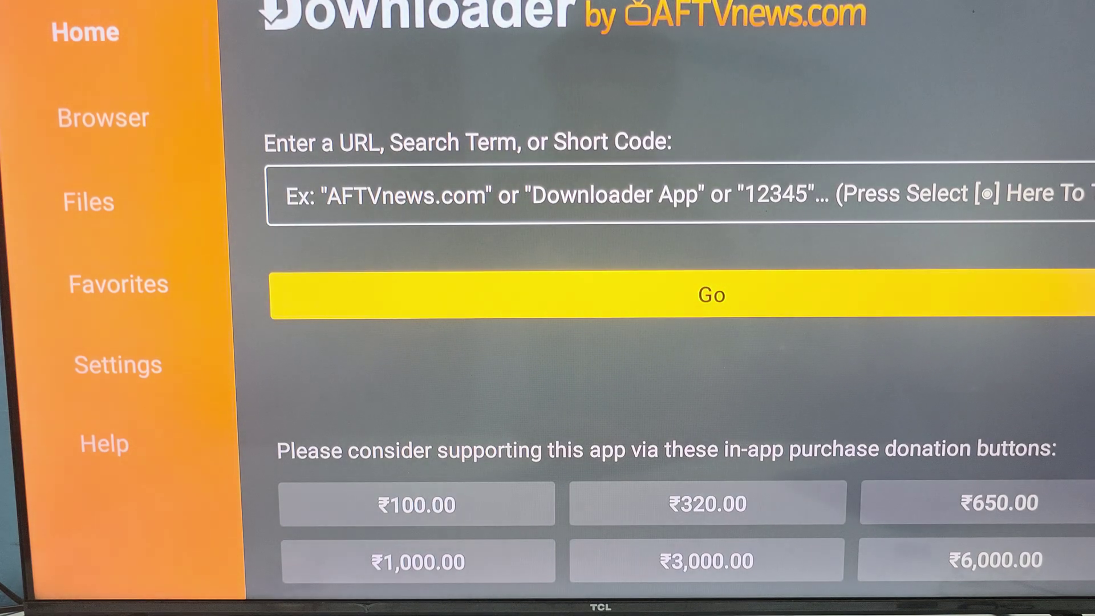
Step: Go to Downloader's Home section and bring up the keyboard for the URL field
key(Left)
key(Up)
key(Up)
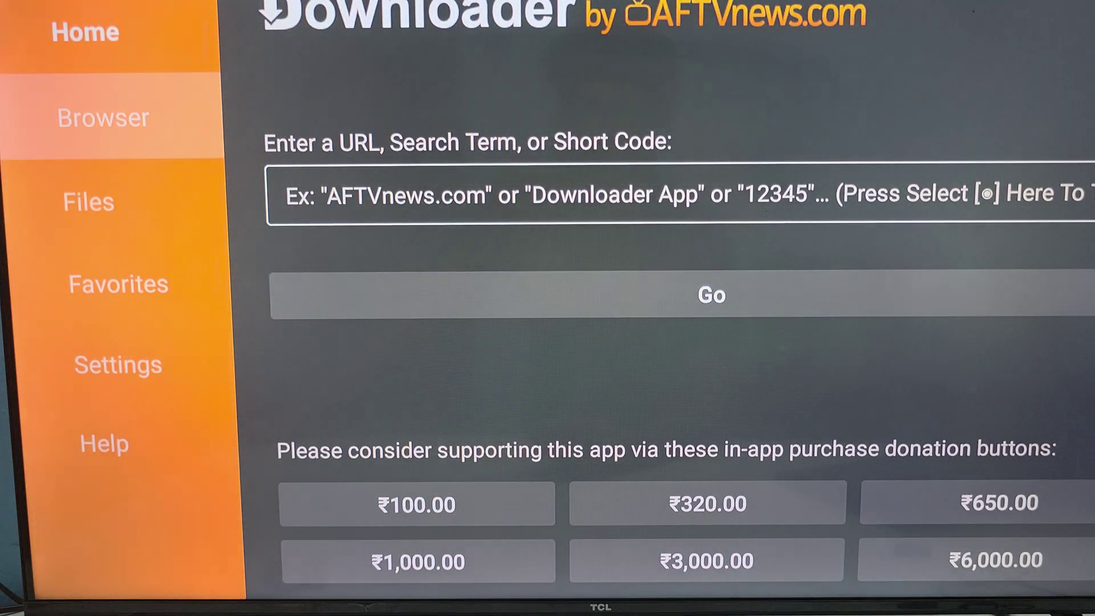
key(Up)
key(Right)
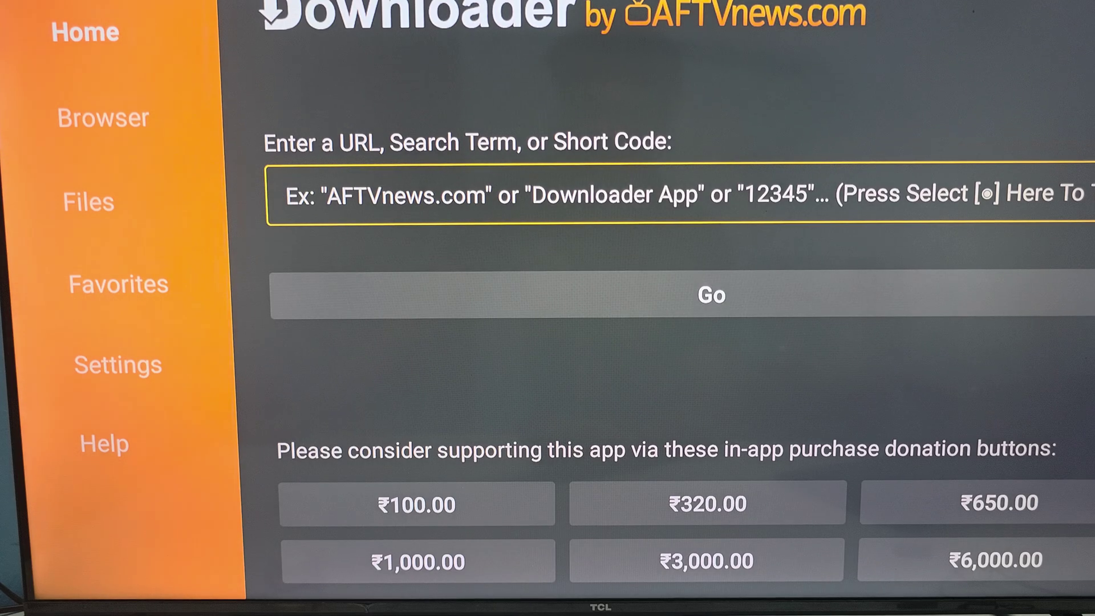
key(Return)
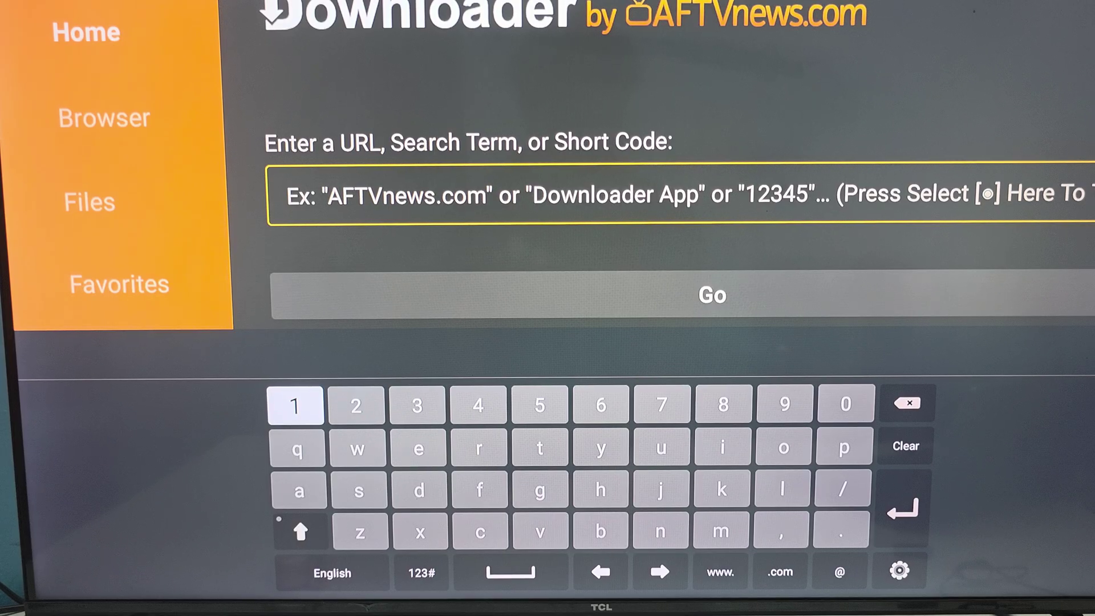
Step: Enter 'do' and accept the 'download' word suggestion
key(Down)
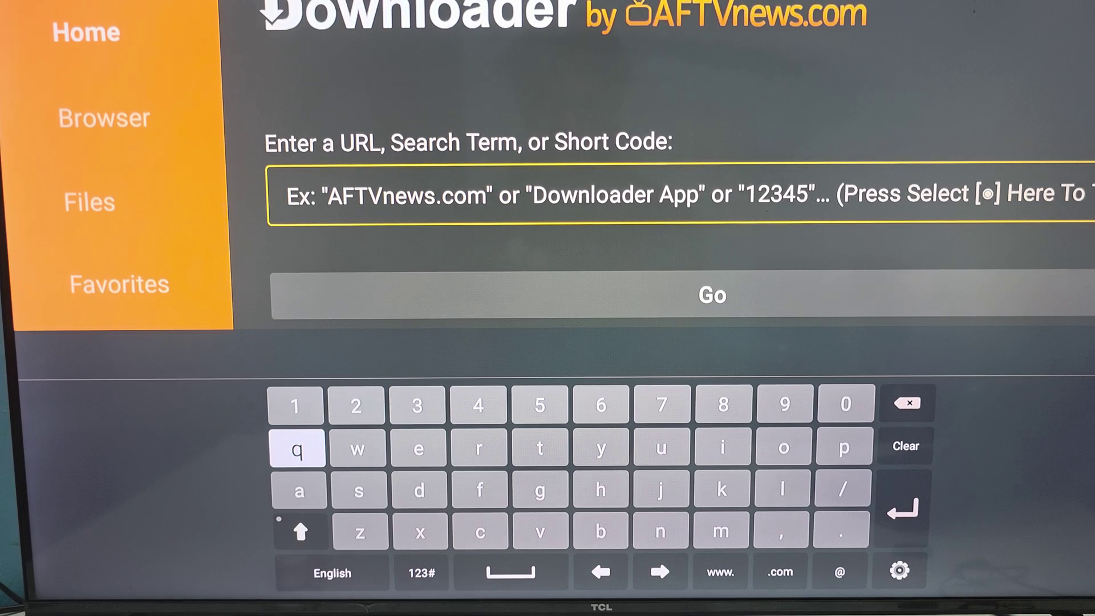
key(Right)
key(Right)
key(Right)
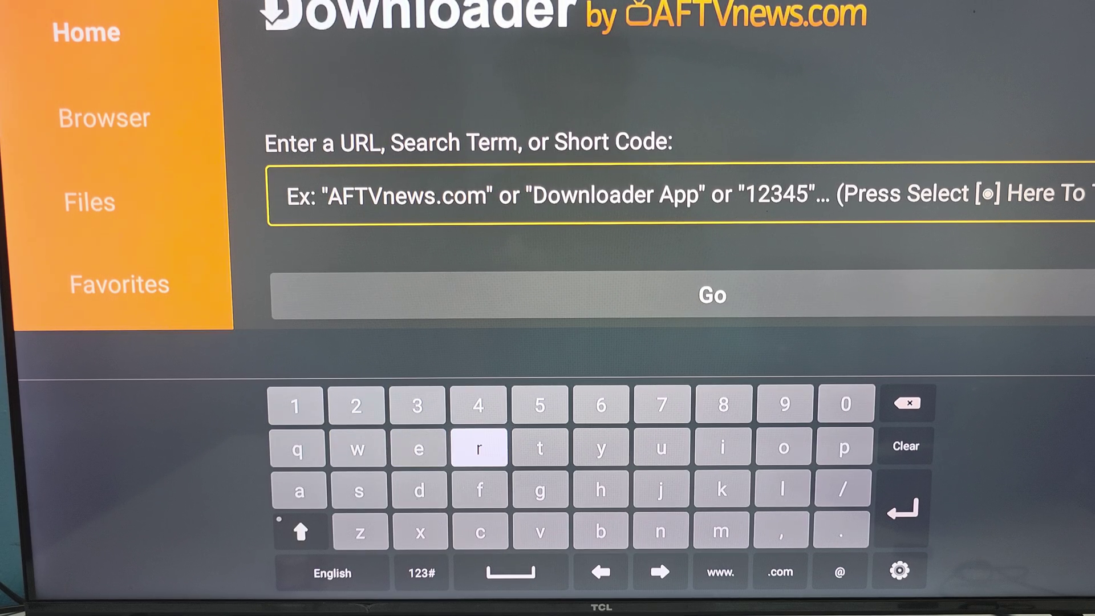
key(Down)
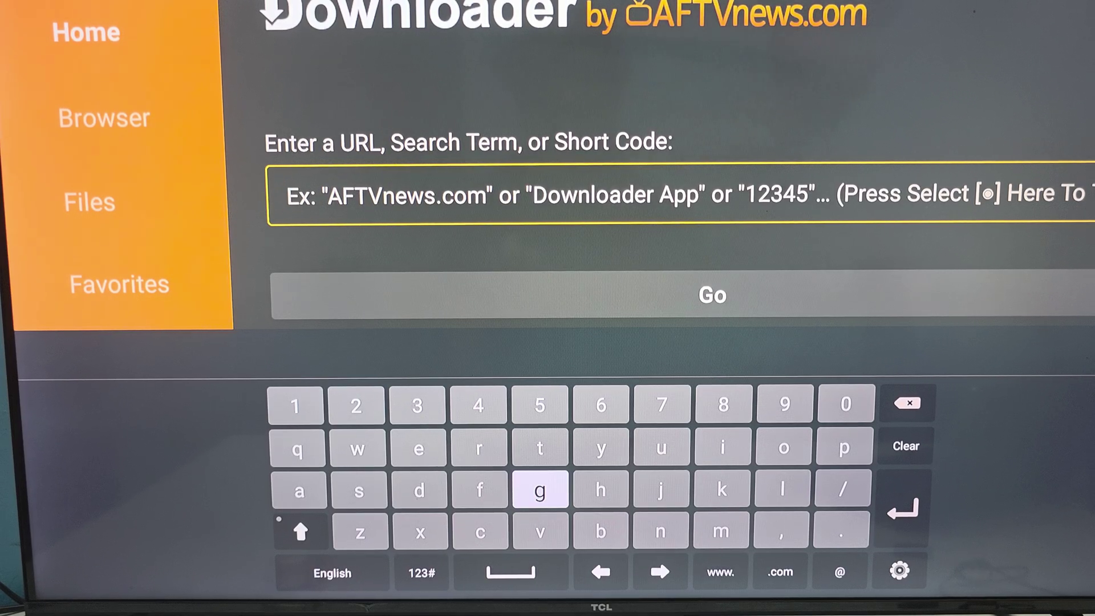
key(Return)
key(Right)
key(Right)
key(Right)
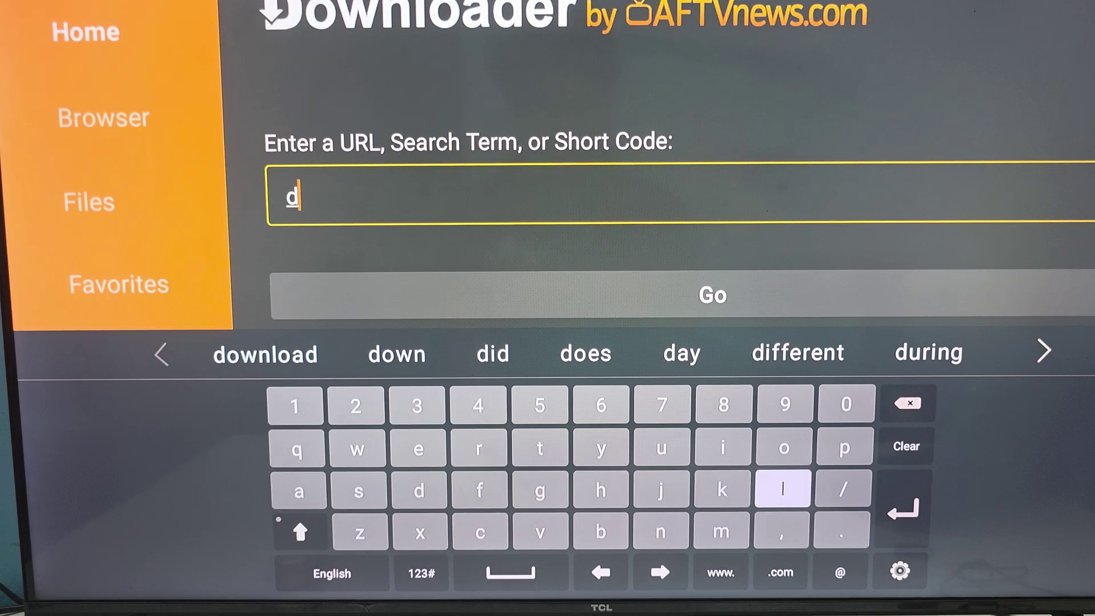
key(Return)
key(Left)
key(Left)
key(Left)
key(Left)
key(Left)
key(Left)
key(Up)
key(Left)
key(Up)
key(Return)
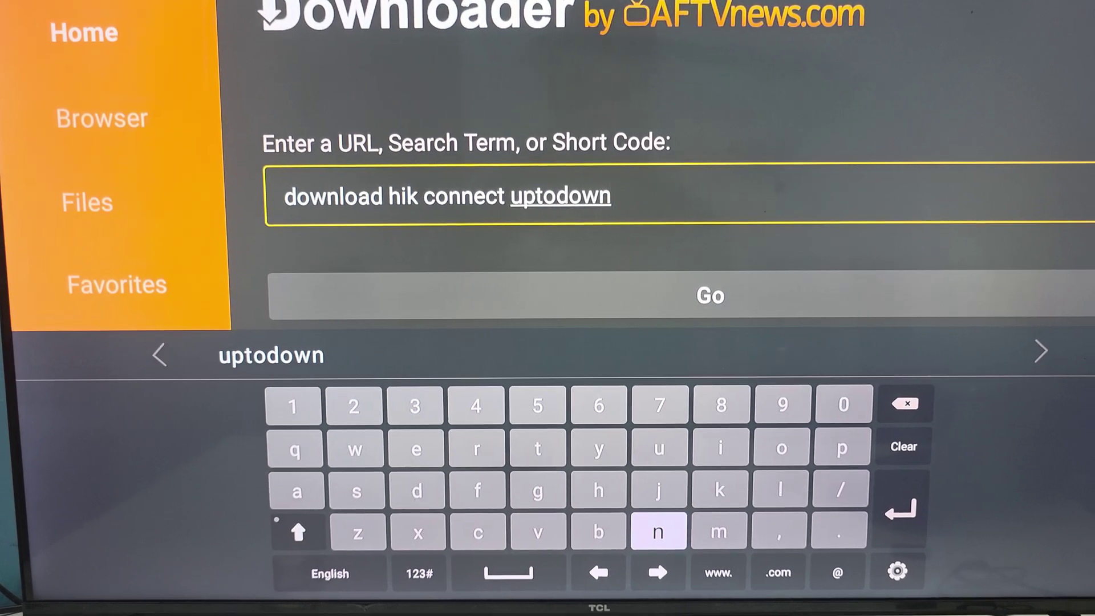
Step: Complete the query 'download hik connect uptodown' and submit the search
key(Right)
key(Right)
key(Right)
key(Right)
key(Return)
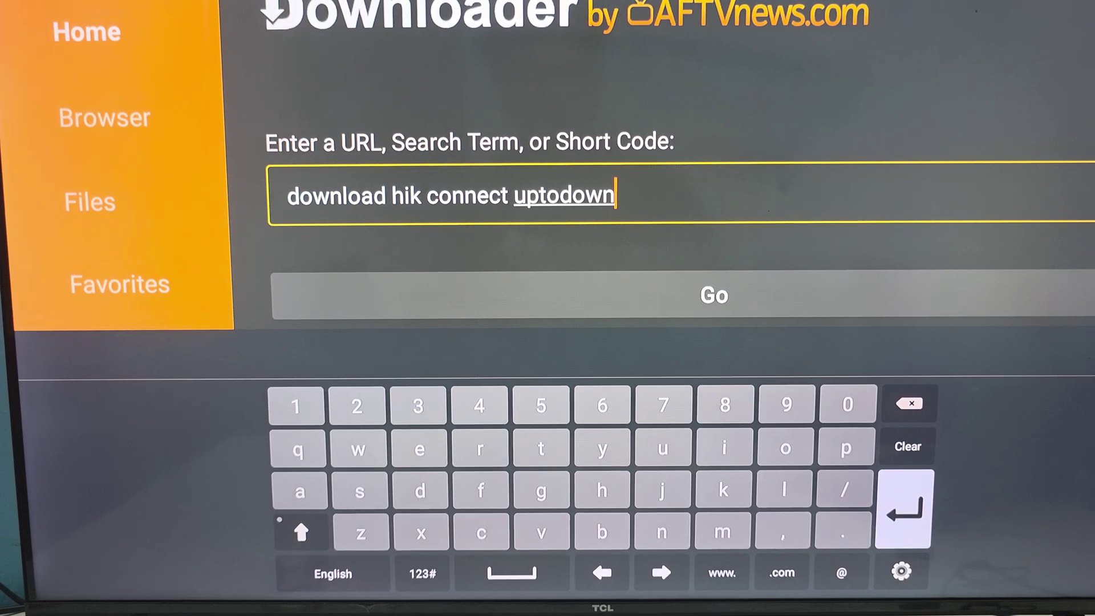
key(Return)
key(Return)
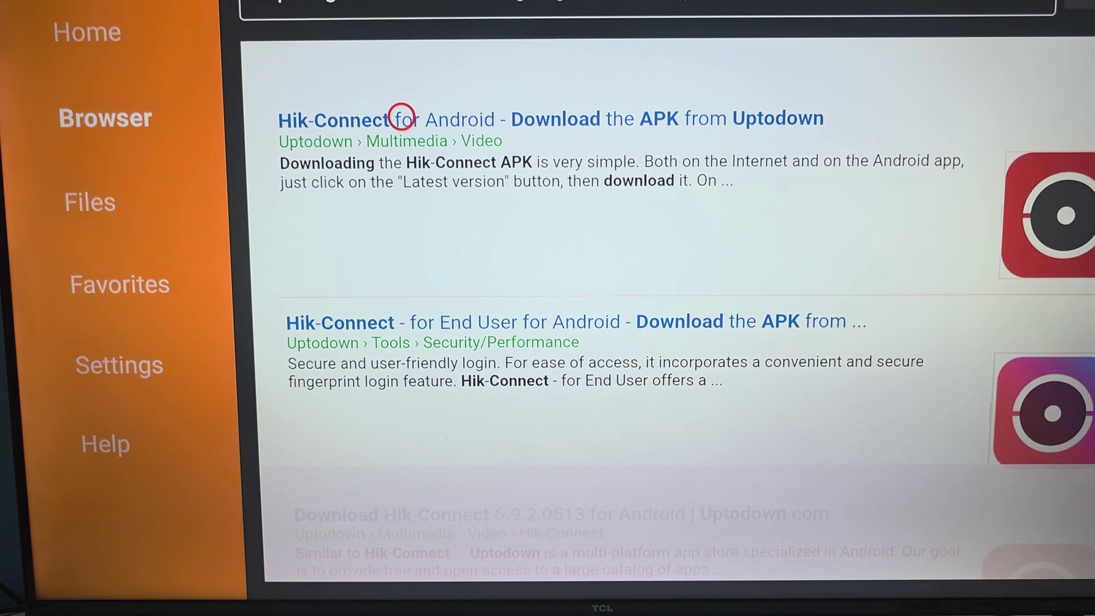
Step: Open the Uptodown Hik-Connect result offering the free 250.08 MB download
click(402, 116)
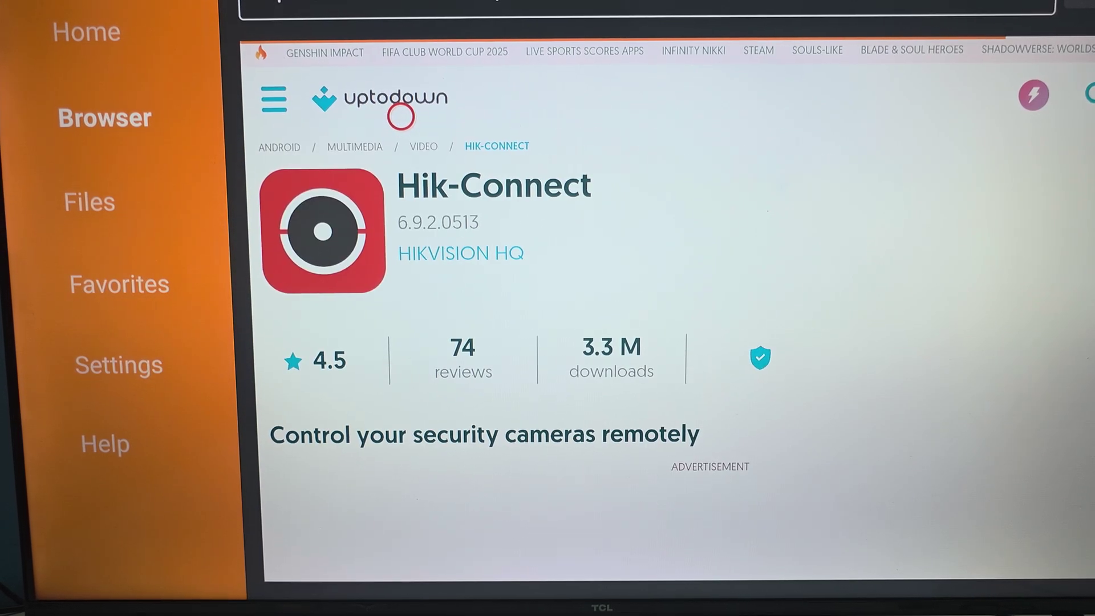
scroll(412, 559, down, 3)
scroll(411, 558, down, 5)
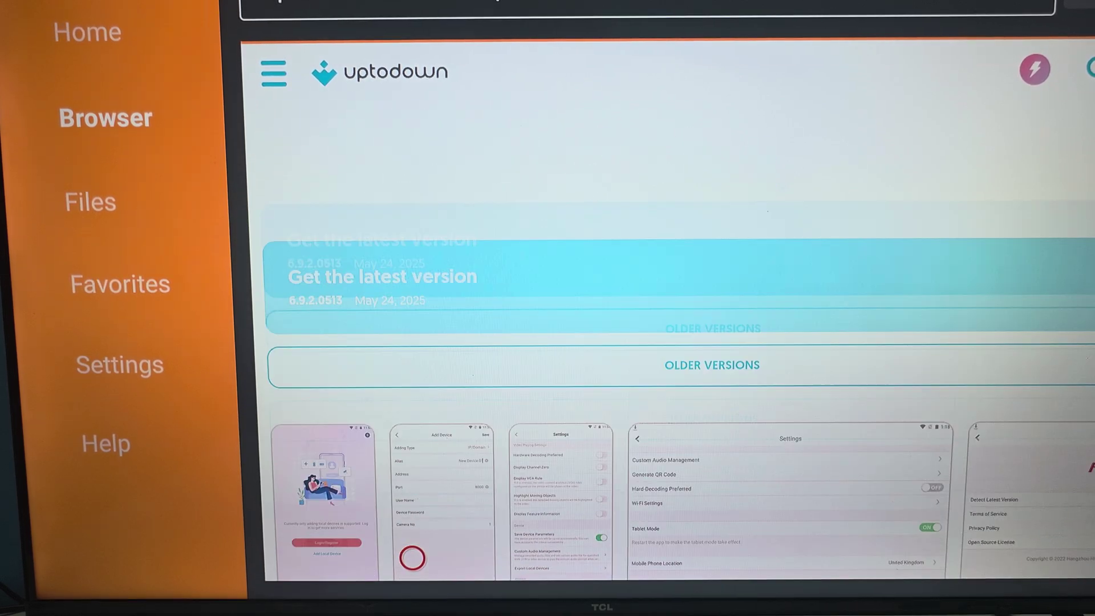
scroll(411, 559, down, 3)
scroll(398, 65, up, 2)
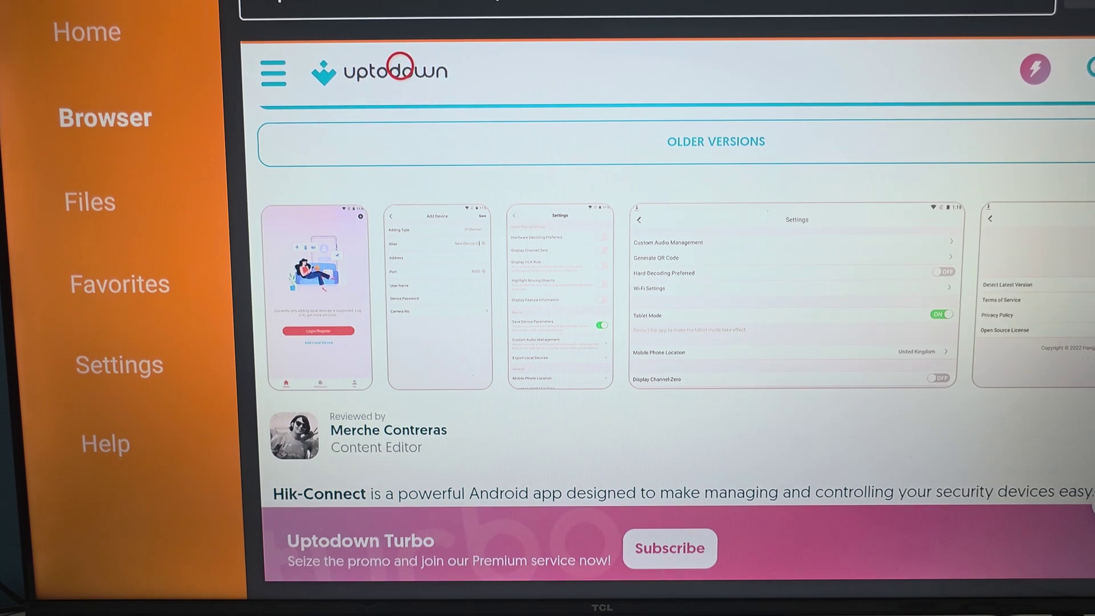
scroll(399, 66, up, 3)
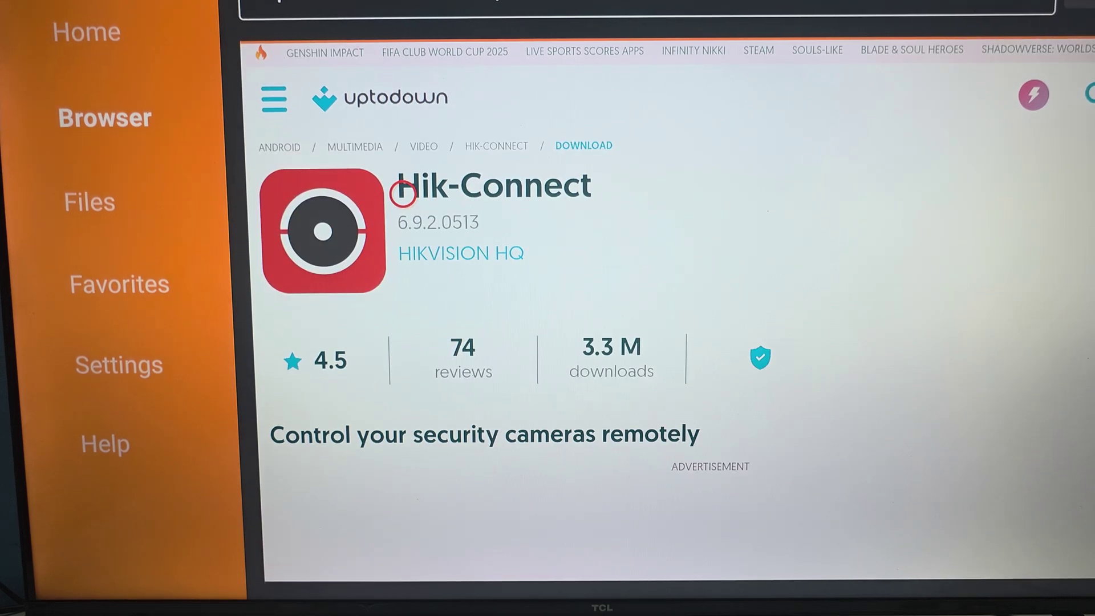
scroll(411, 561, down, 5)
scroll(411, 558, down, 5)
scroll(412, 559, down, 4)
scroll(412, 559, down, 5)
scroll(412, 558, down, 5)
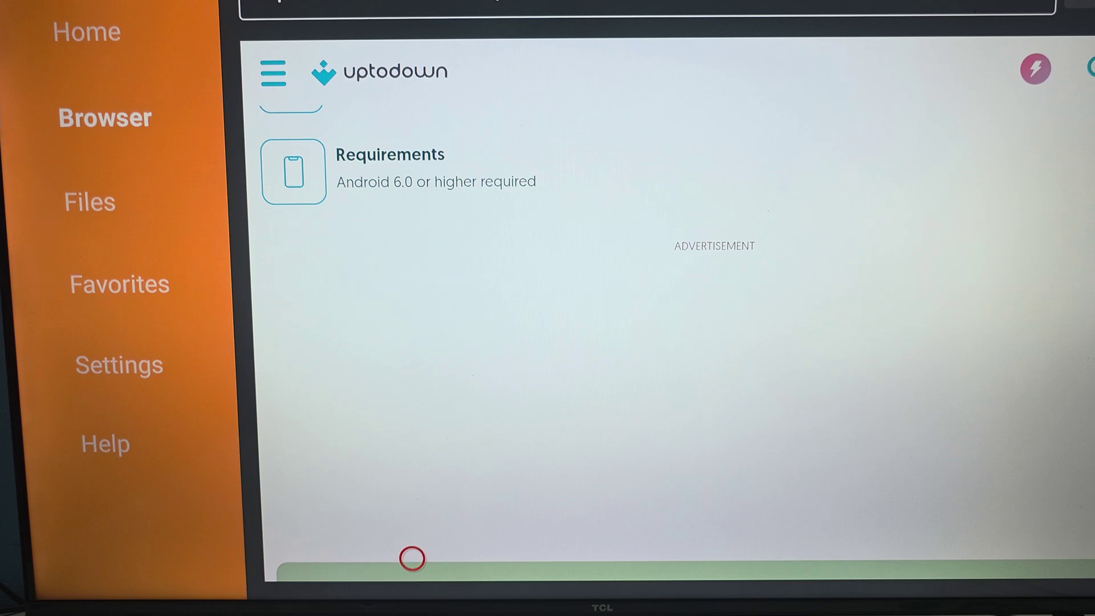
scroll(413, 559, down, 4)
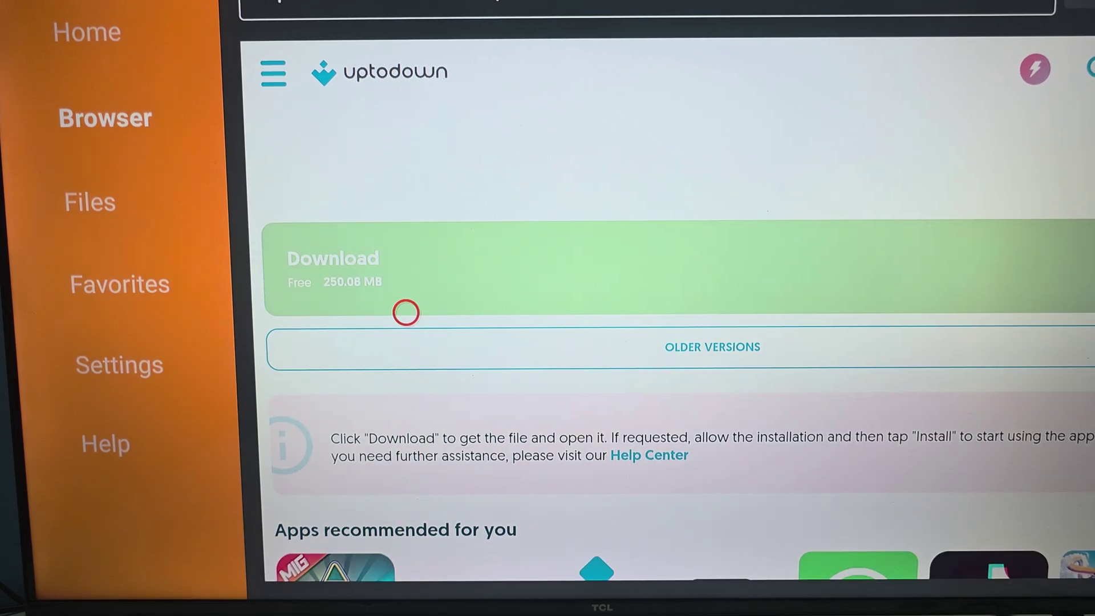